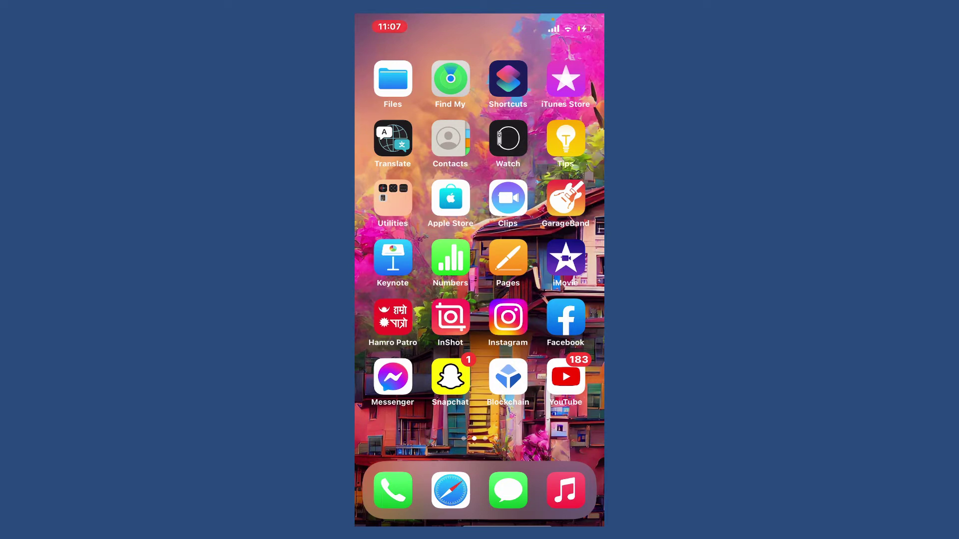
Swipe to the first home screen page and launch the App Store.
left_click_drag(420, 262, 569, 263)
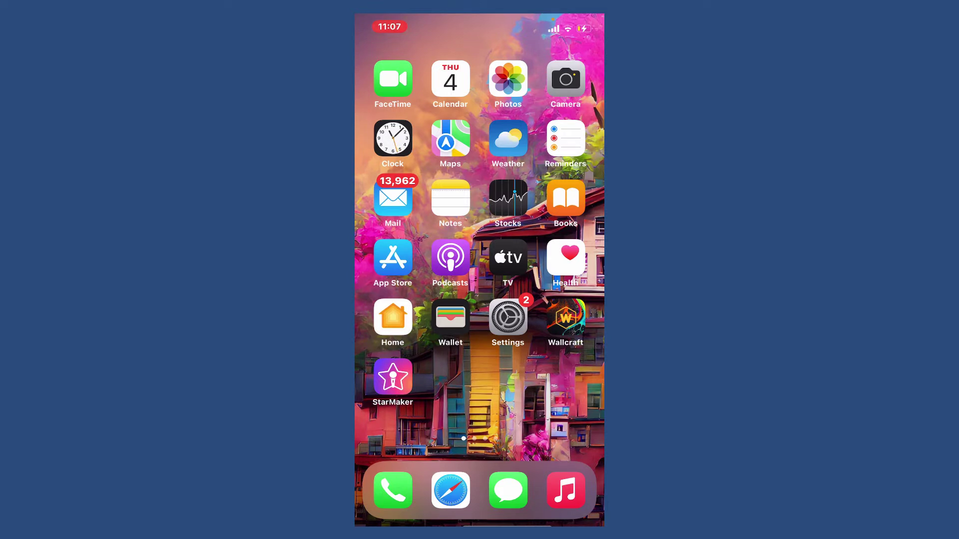
left_click(392, 258)
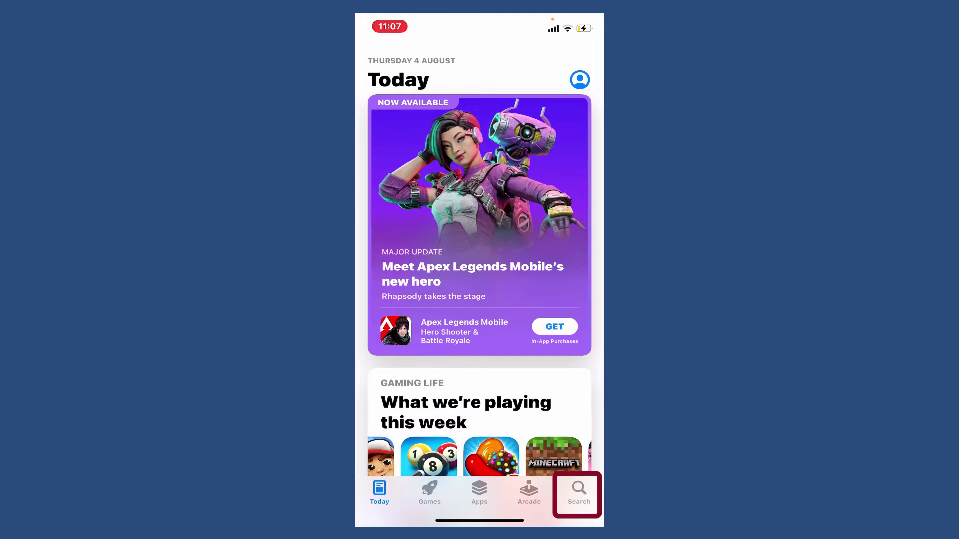
Search the App Store for 'deezer' from the Search tab.
left_click(579, 493)
left_click(457, 111)
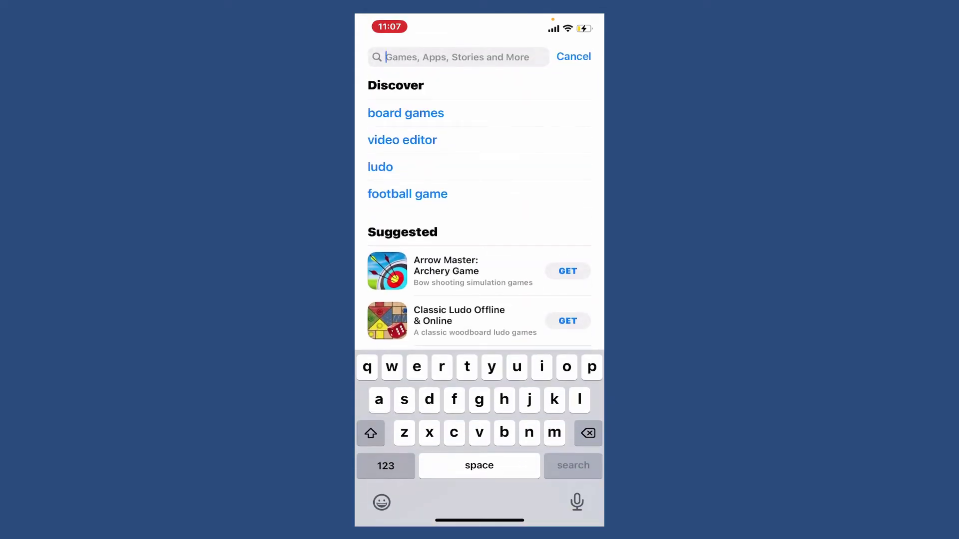
type("deezer")
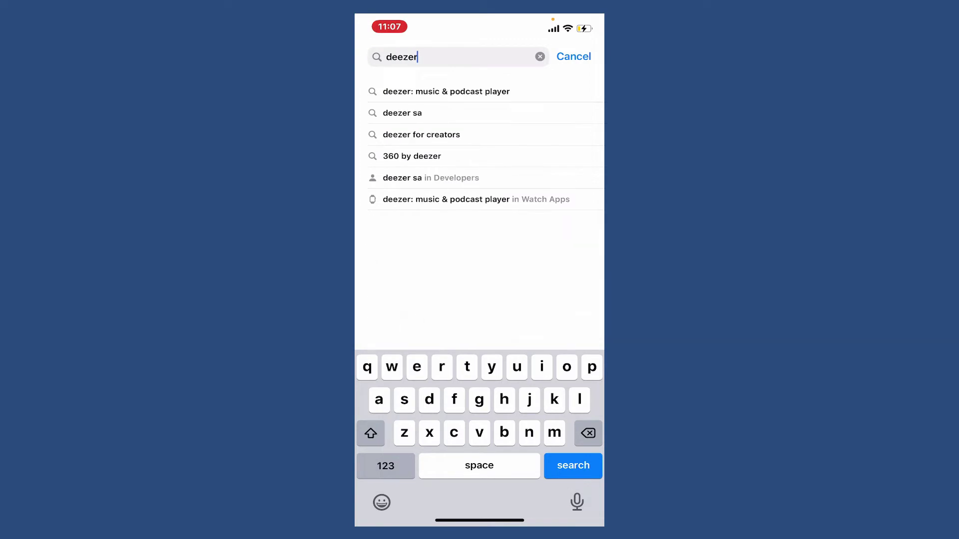
key("Return")
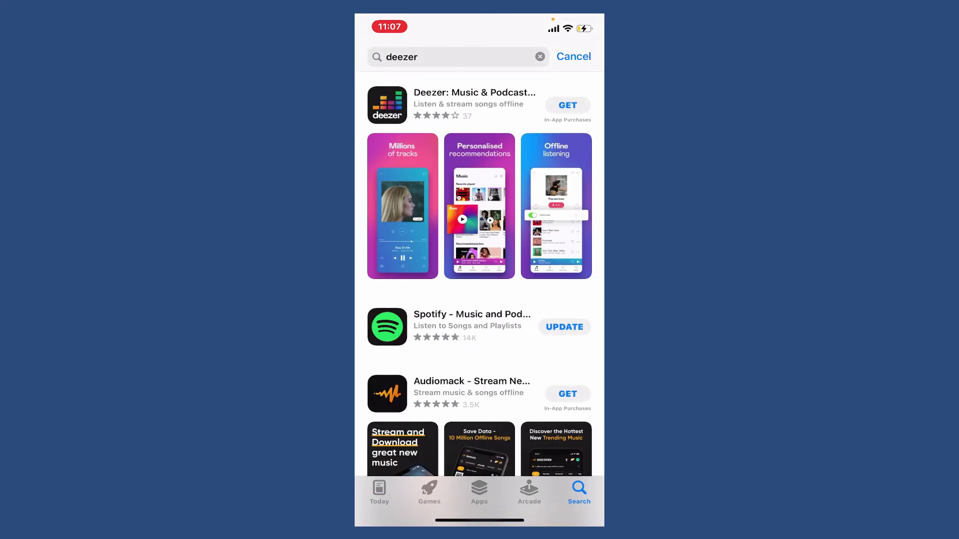
Install Deezer: Music & Podcast Player from its details page and open it.
left_click(474, 104)
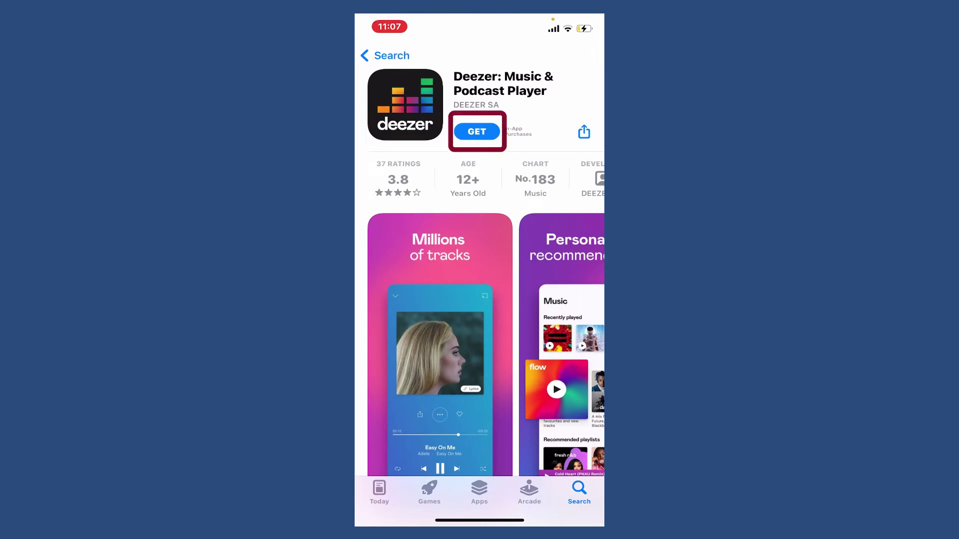
left_click(477, 131)
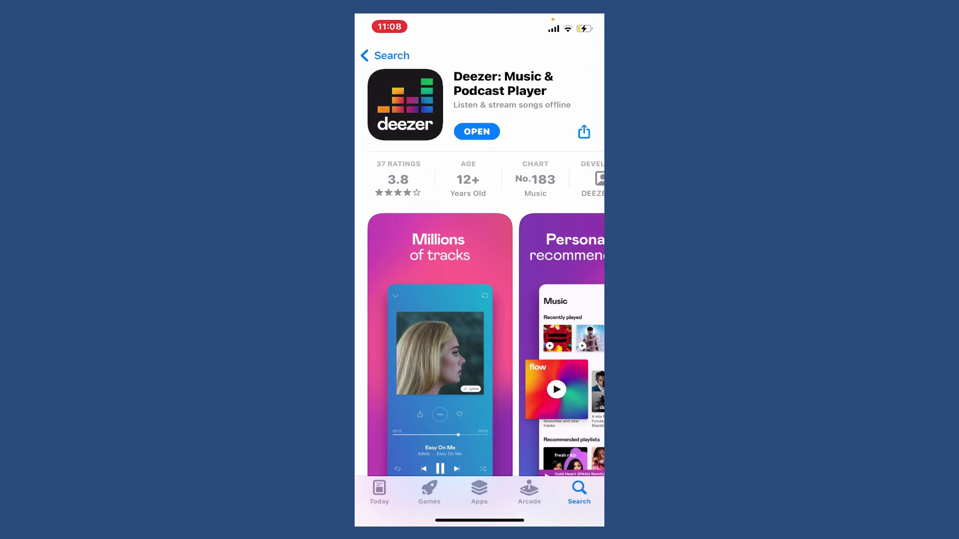
left_click(477, 131)
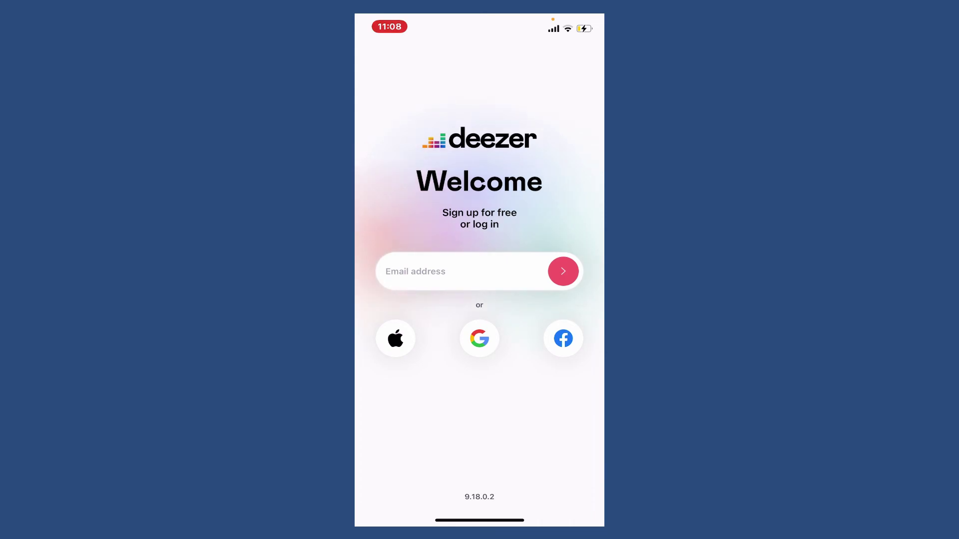
Swipe up to leave Deezer and reveal its icon on the home screen.
left_click_drag(479, 520, 480, 337)
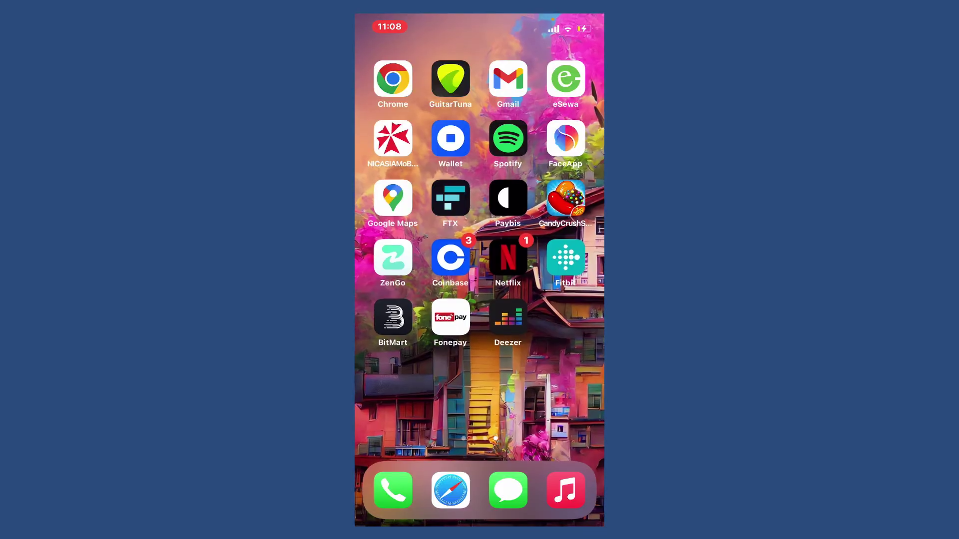